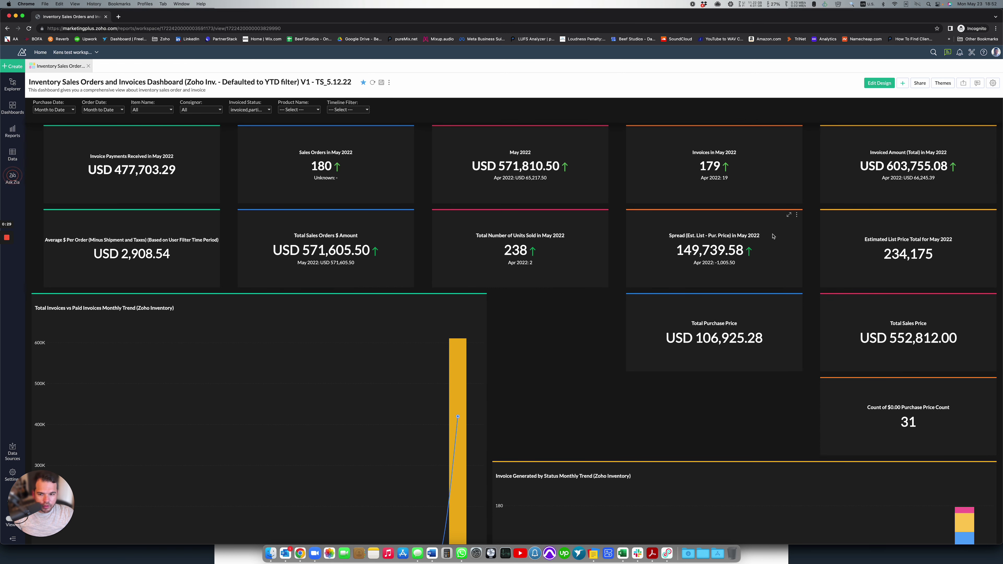
- Open the inventory dashboard for design editing and start a new KPI widget
scroll(772, 236, down, 1)
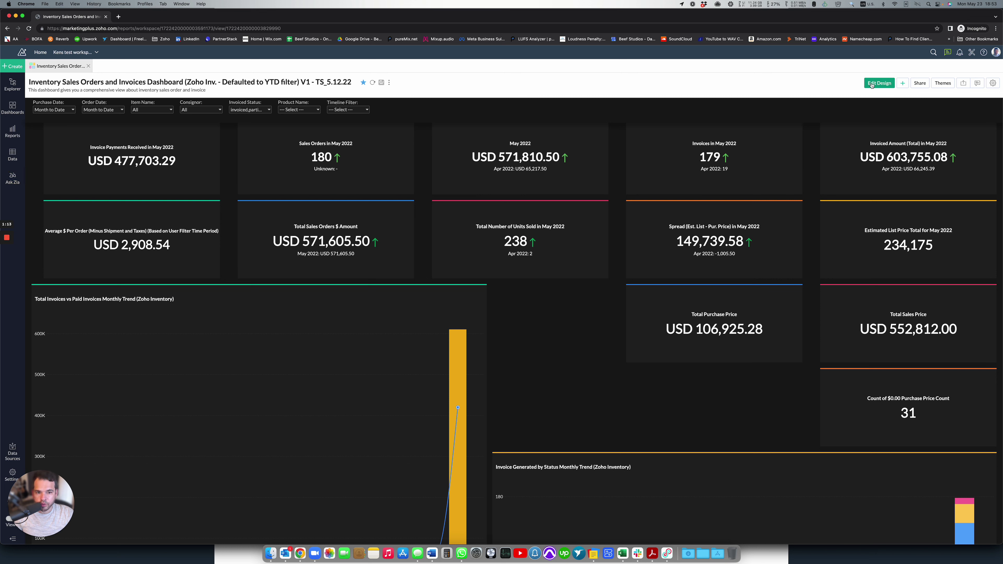
click(871, 84)
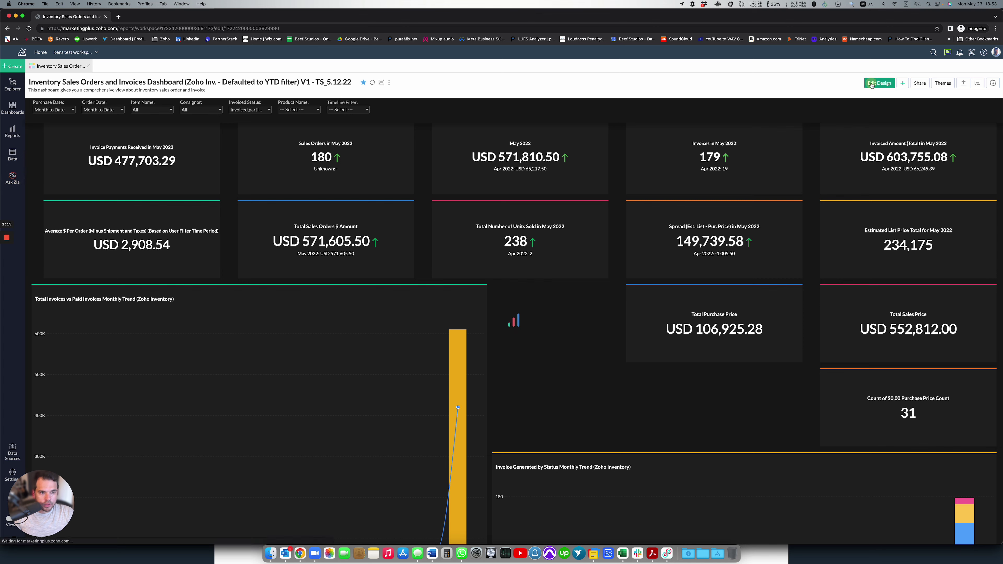
scroll(750, 213, down, 3)
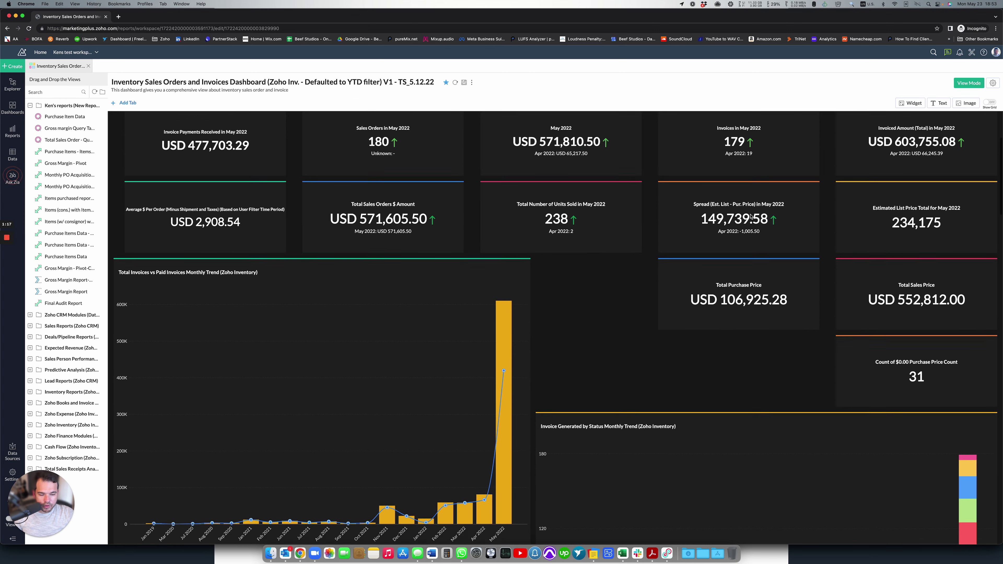
click(907, 105)
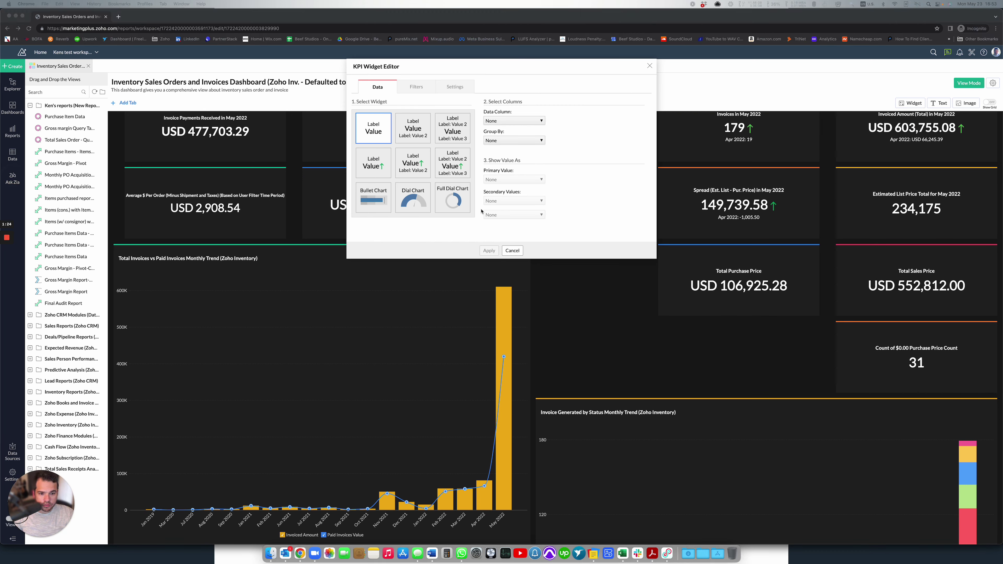
- Examine the source tables offered for the new KPI widget's data column
click(503, 123)
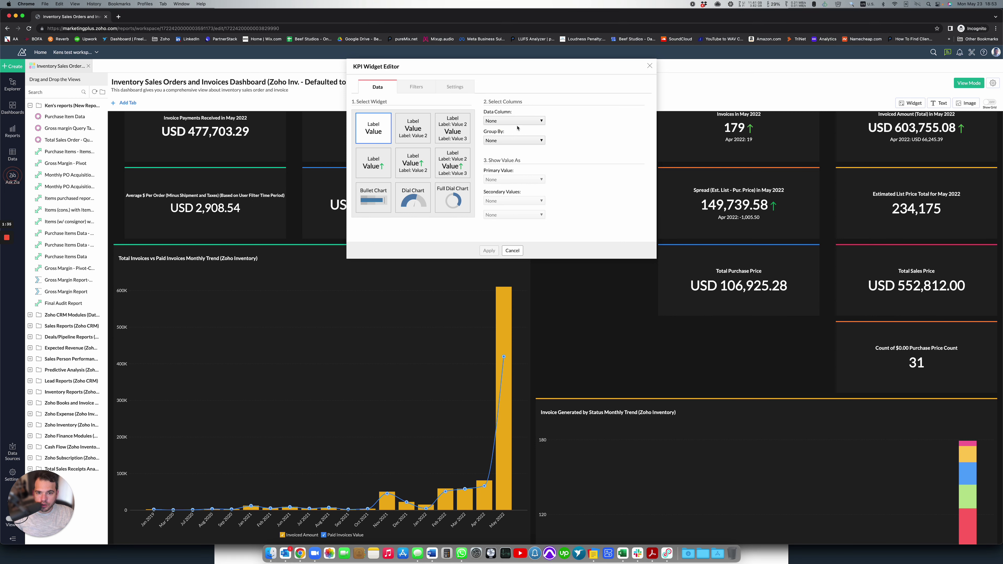
click(515, 123)
click(516, 124)
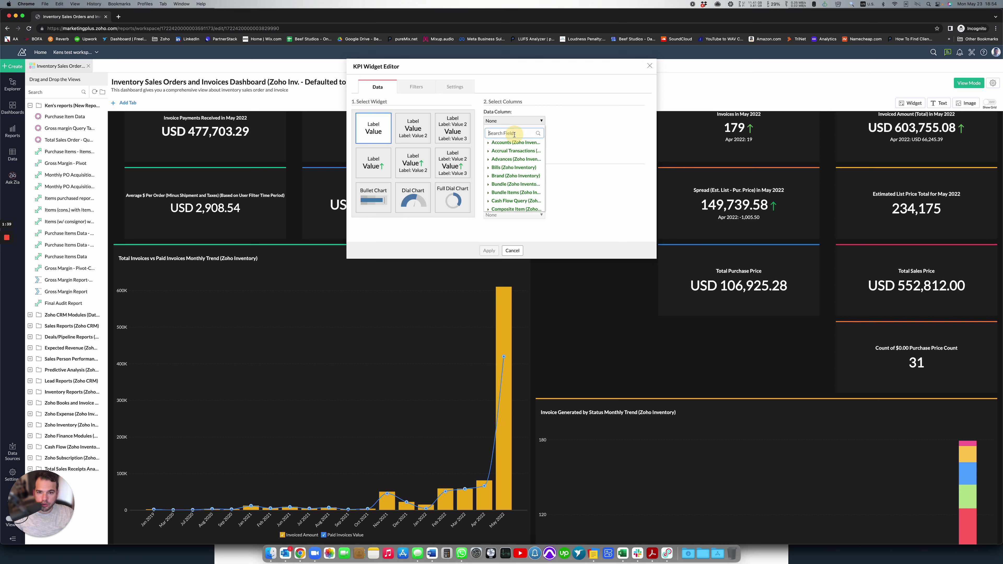
scroll(515, 157, down, 4)
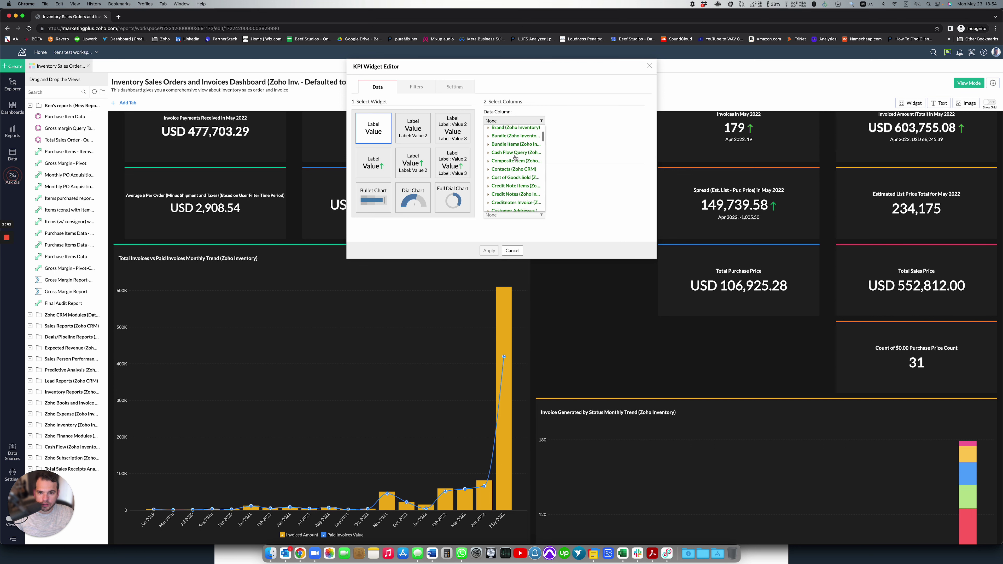
scroll(515, 158, down, 5)
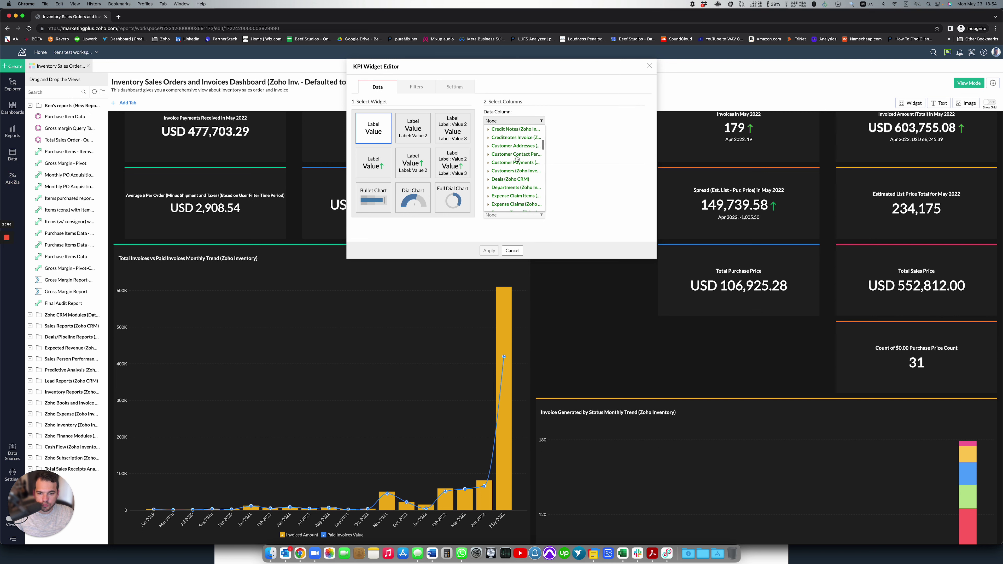
scroll(517, 158, down, 3)
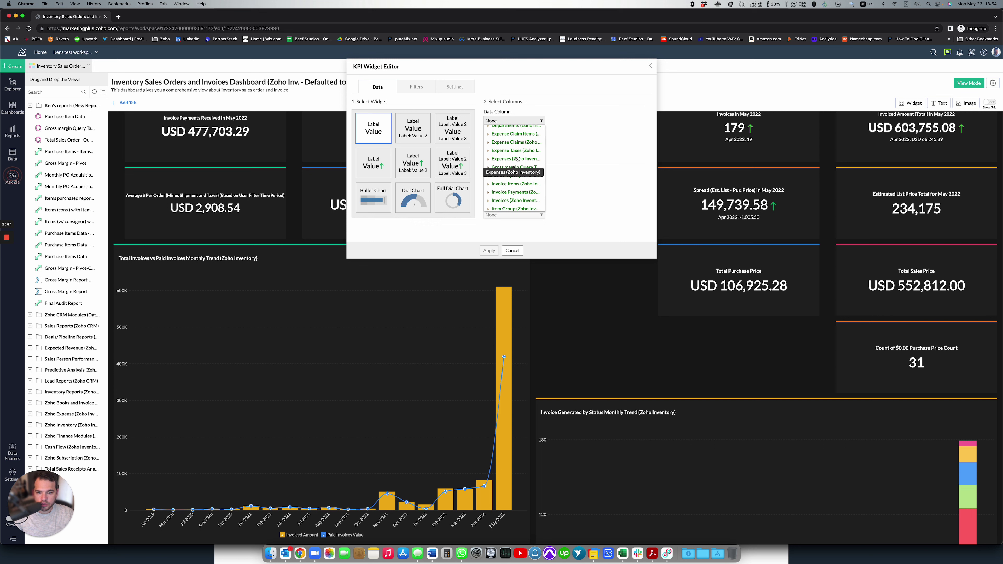
scroll(515, 158, up, 5)
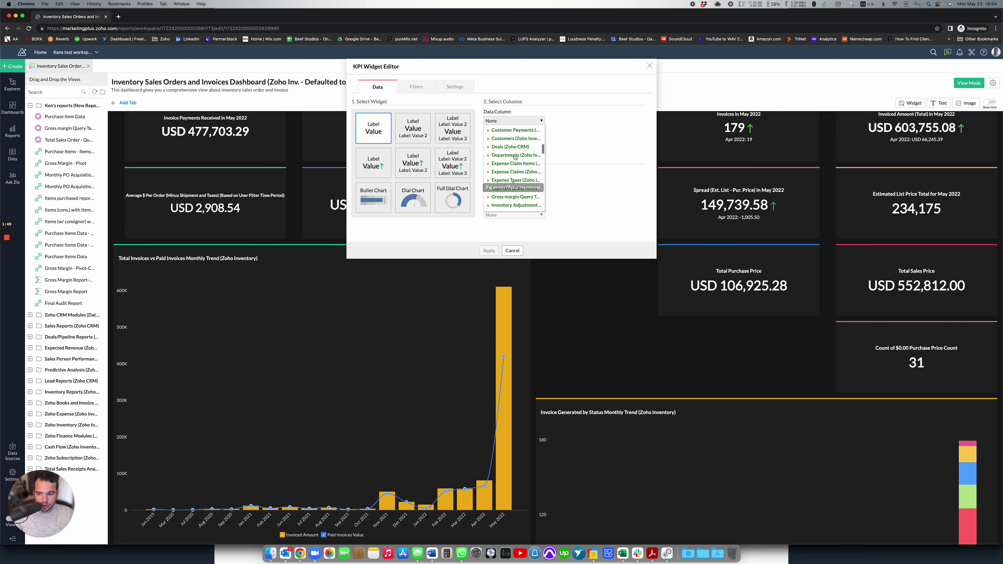
scroll(516, 156, up, 2)
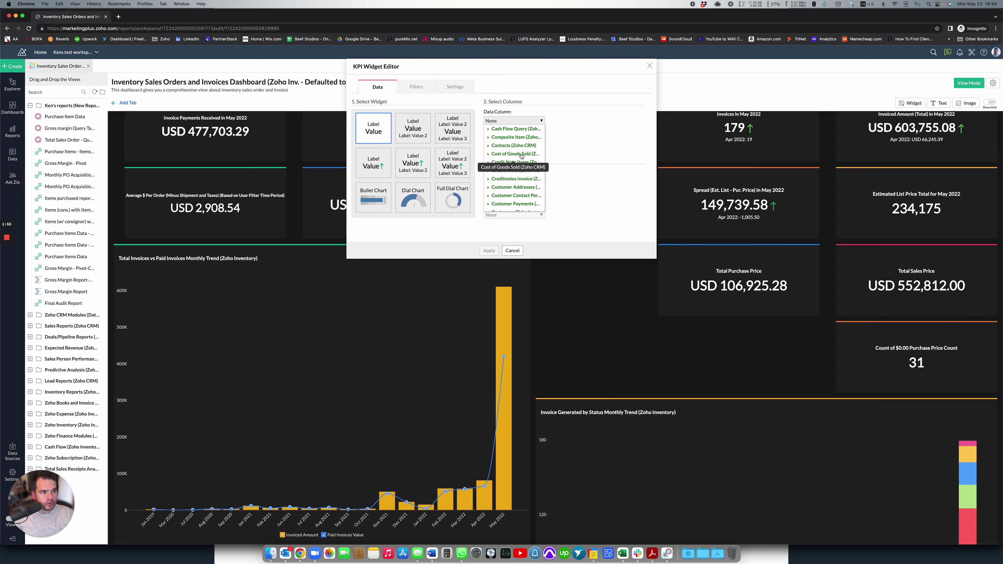
- Search the data column fields for "payment" and clear the search
click(509, 122)
click(509, 122)
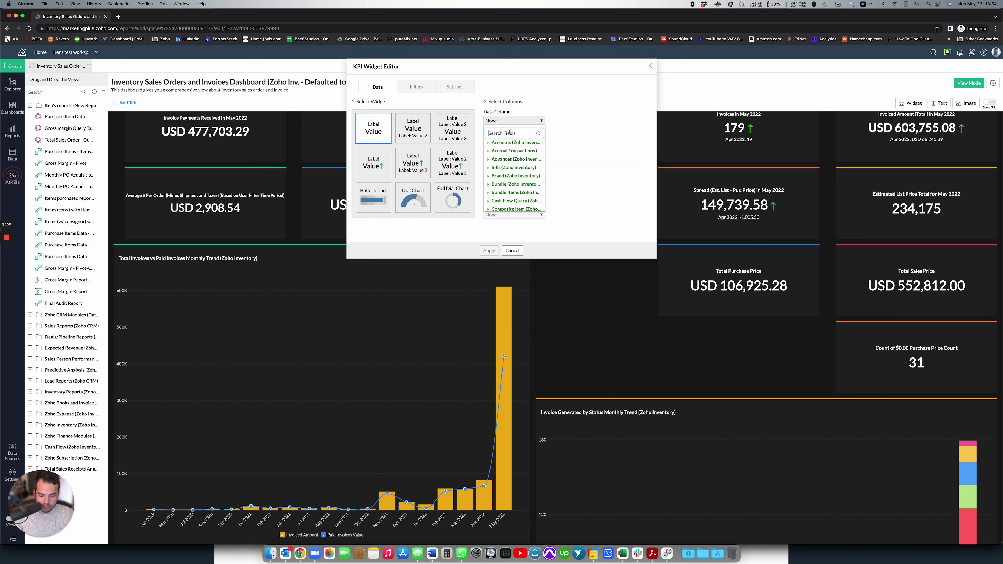
text(payment)
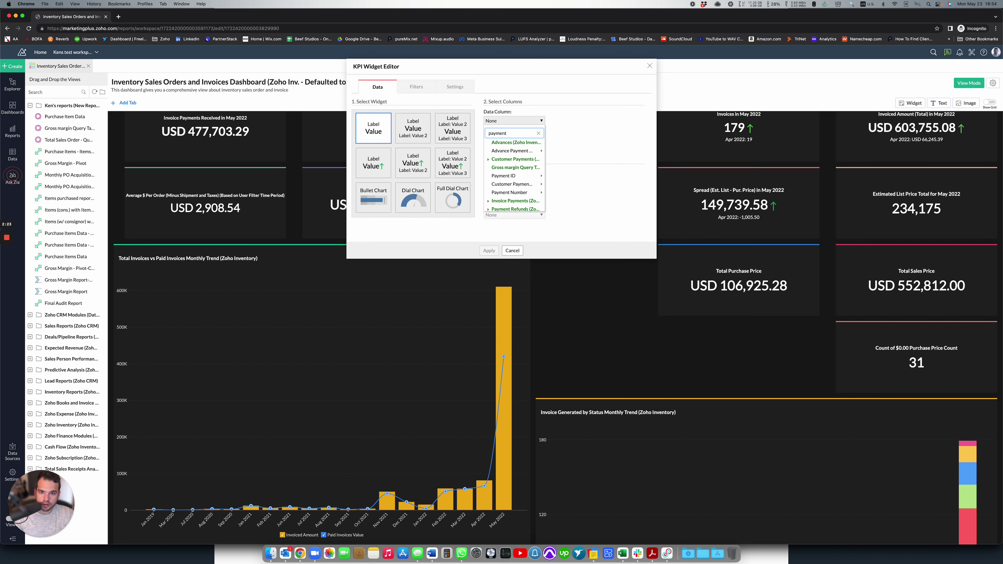
key(BackSpace)
key(BackSpace)
key(BackSpace)
key(BackSpace)
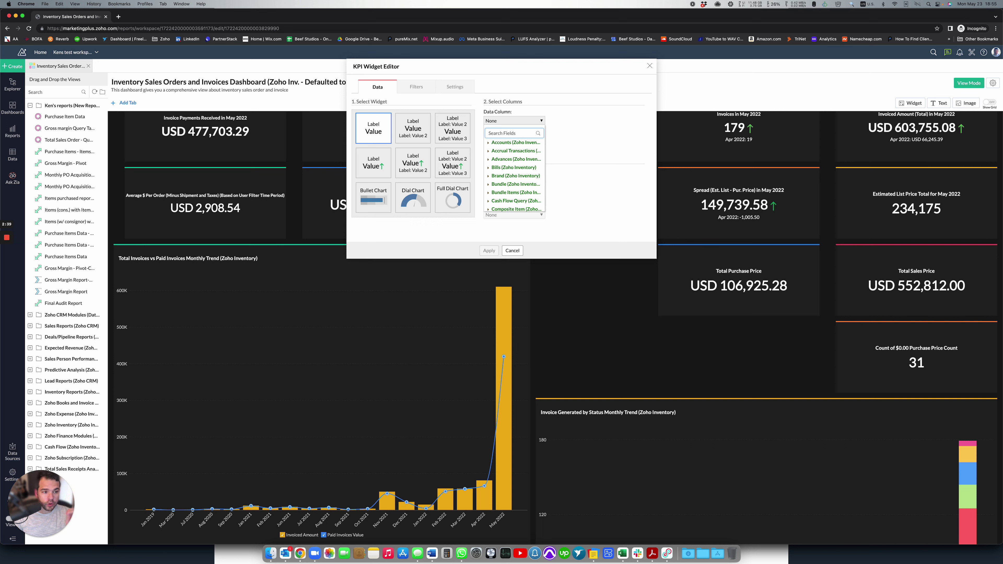
text(s)
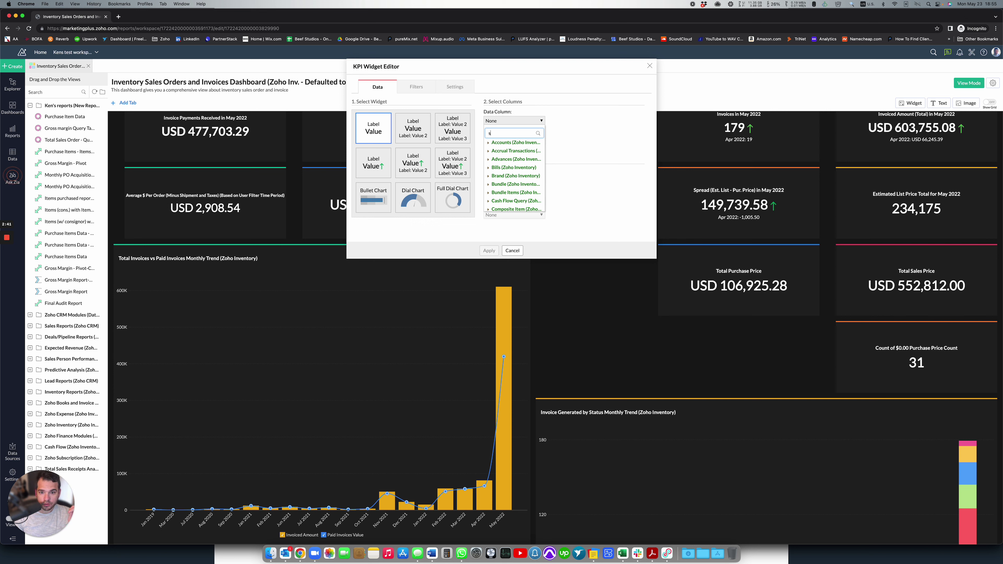
key(BackSpace)
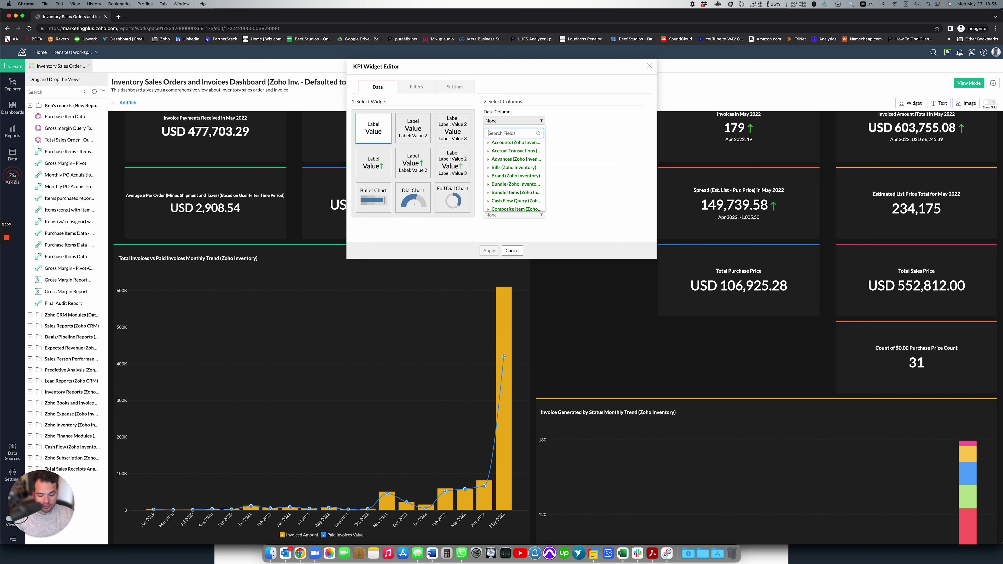
- Search the fields for "payments" and set the data column to the sum of Amount (BCY) from Invoice Payments
text(payments)
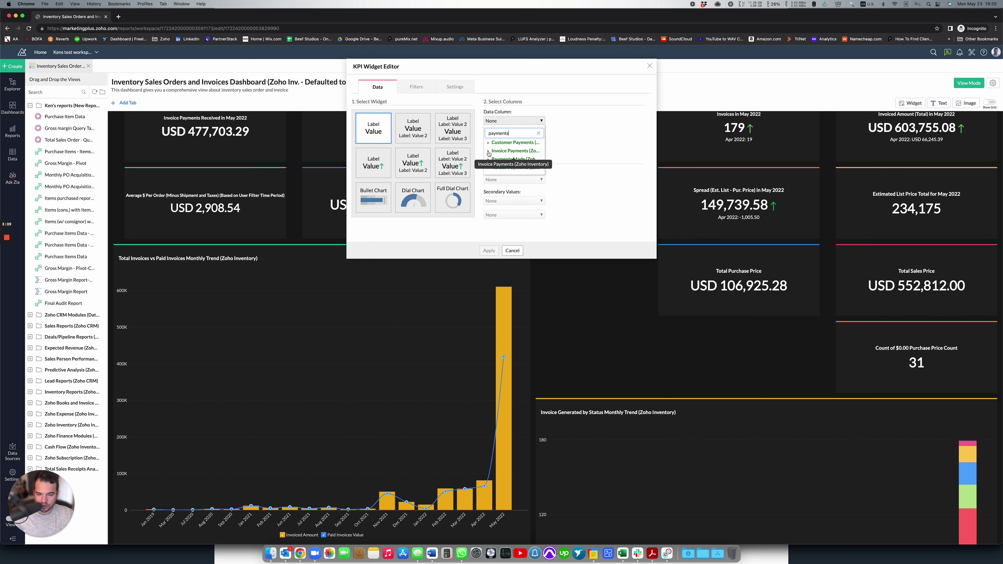
click(488, 154)
mouse_move(518, 167)
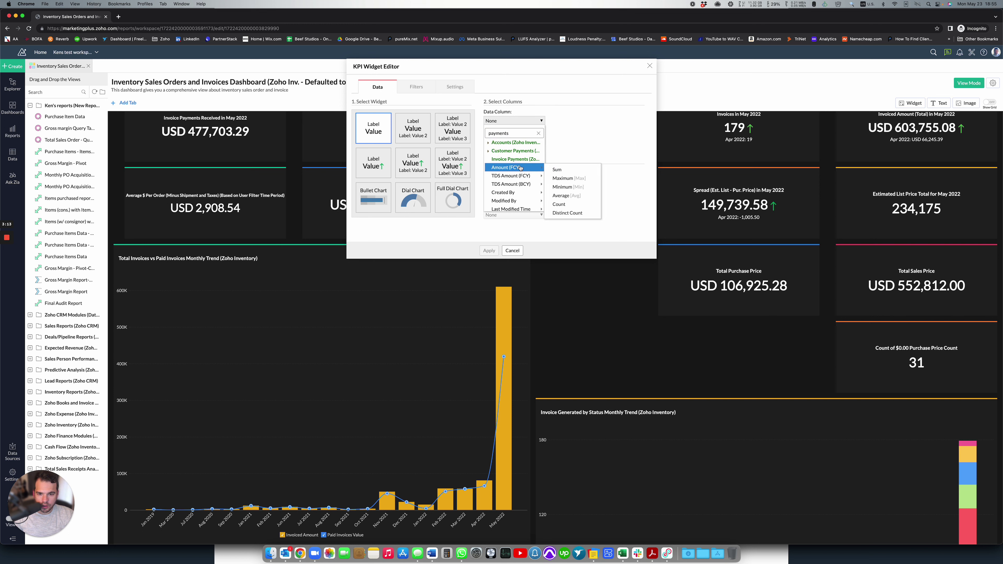
scroll(521, 168, down, 2)
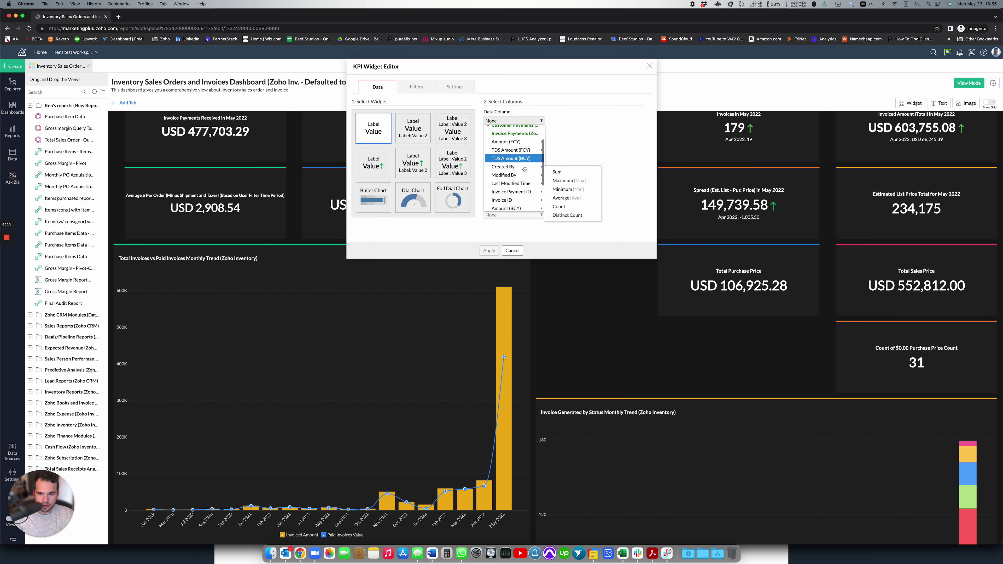
scroll(523, 169, down, 4)
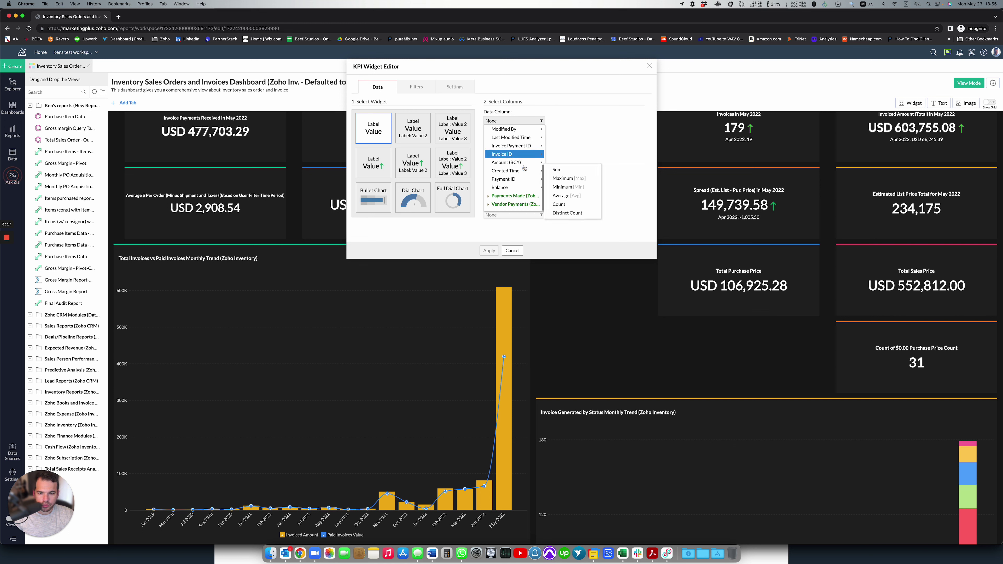
scroll(524, 169, up, 1)
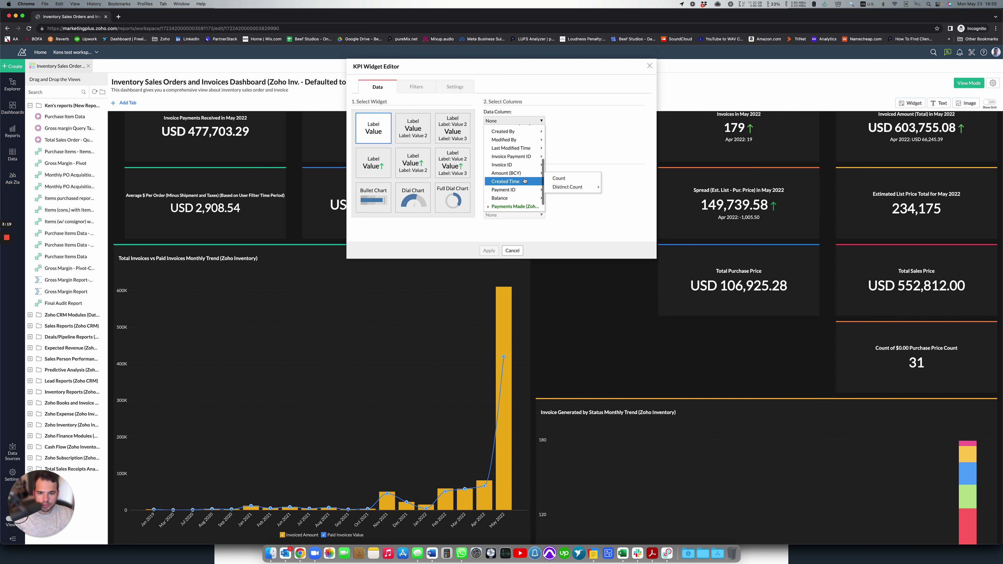
scroll(522, 174, up, 2)
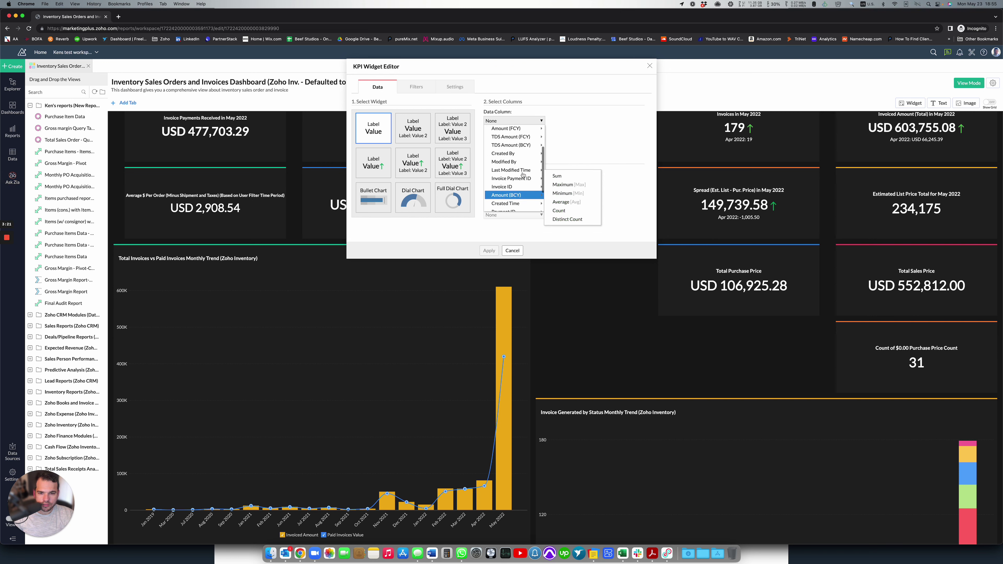
scroll(522, 175, down, 1)
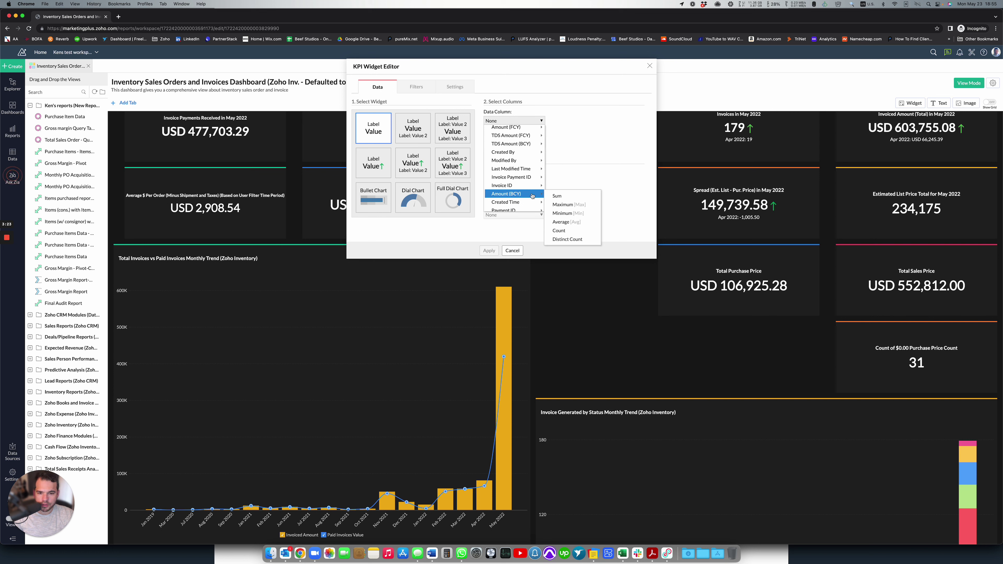
click(572, 195)
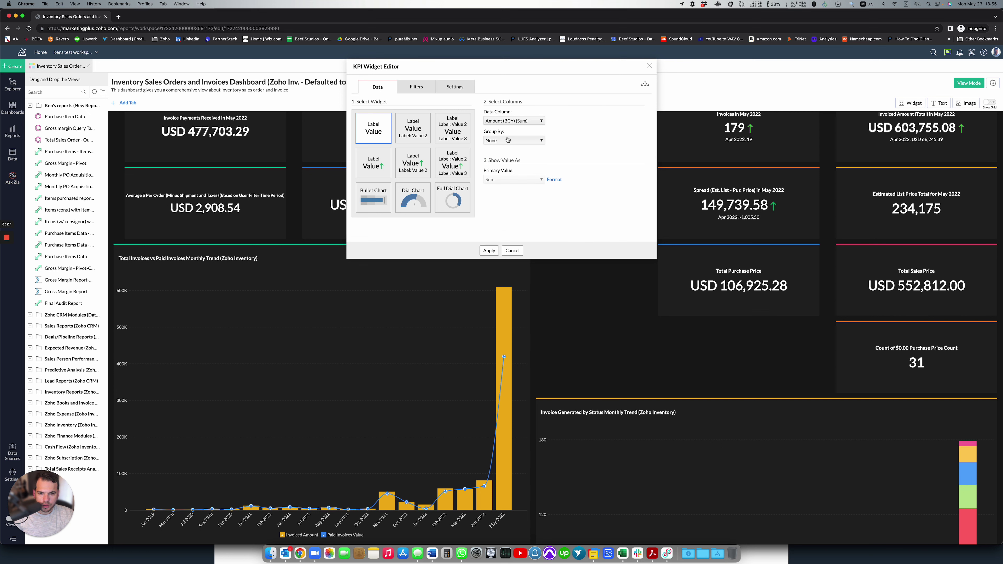
- Group the widget by the Created Time of Invoice Payments, using Month & Year
click(509, 141)
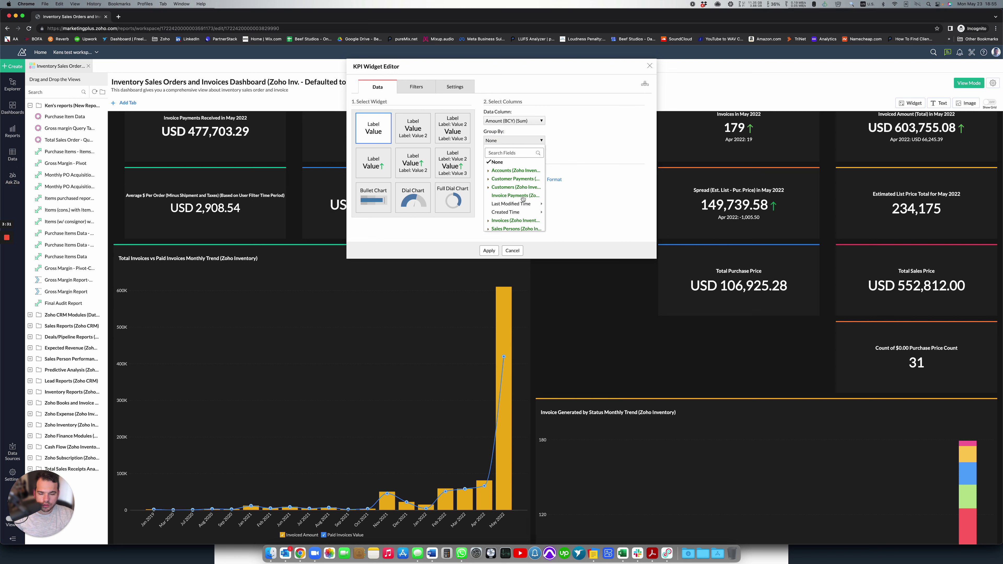
mouse_move(523, 204)
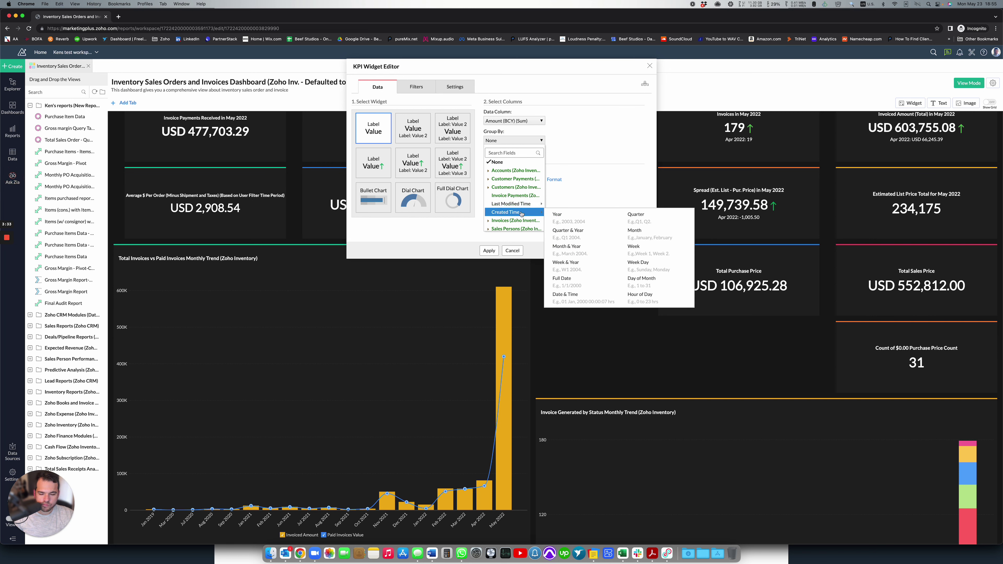
click(578, 254)
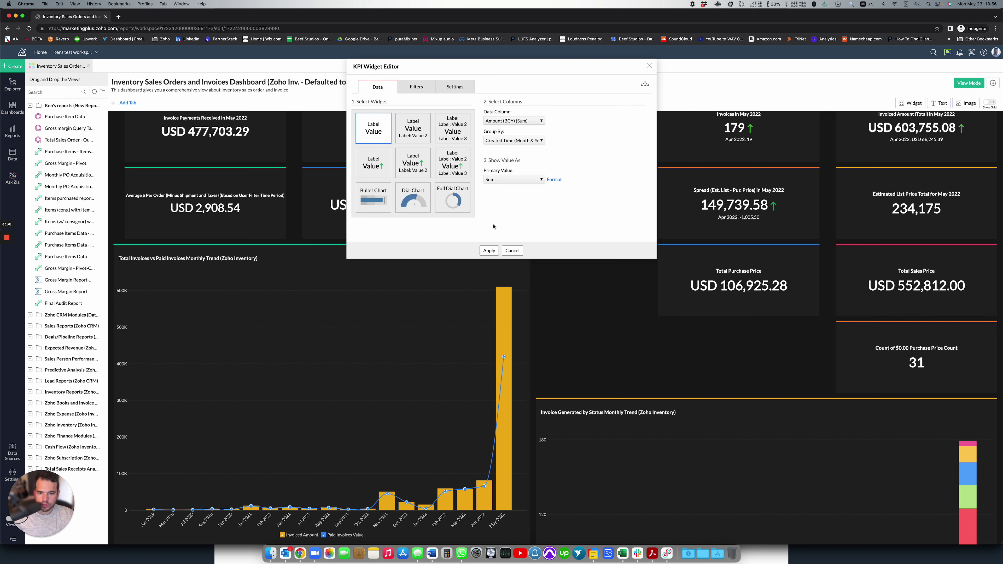
- Append "in Month" to the primary value's label and apply the KPI widget to the dashboard
click(458, 88)
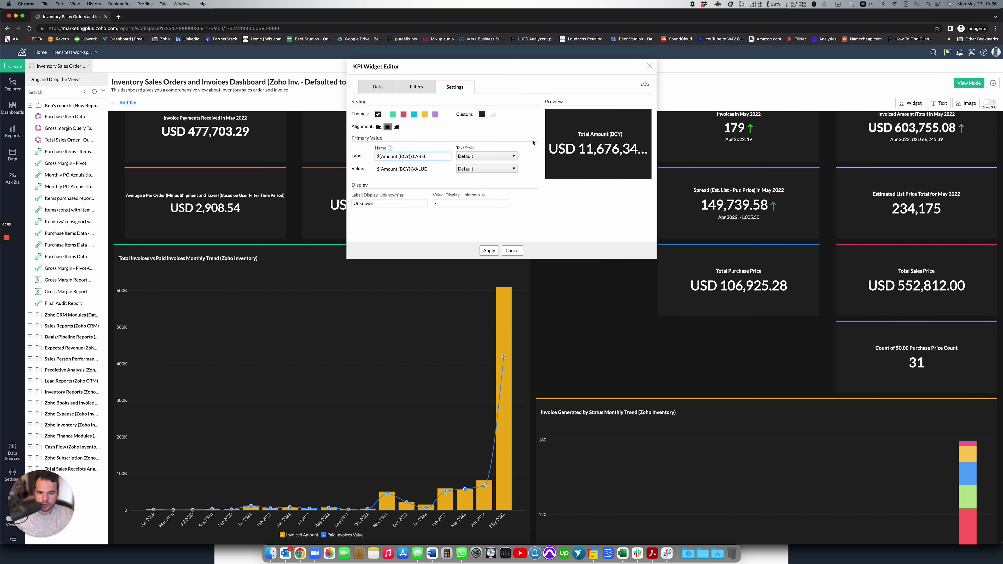
click(376, 157)
text(in)
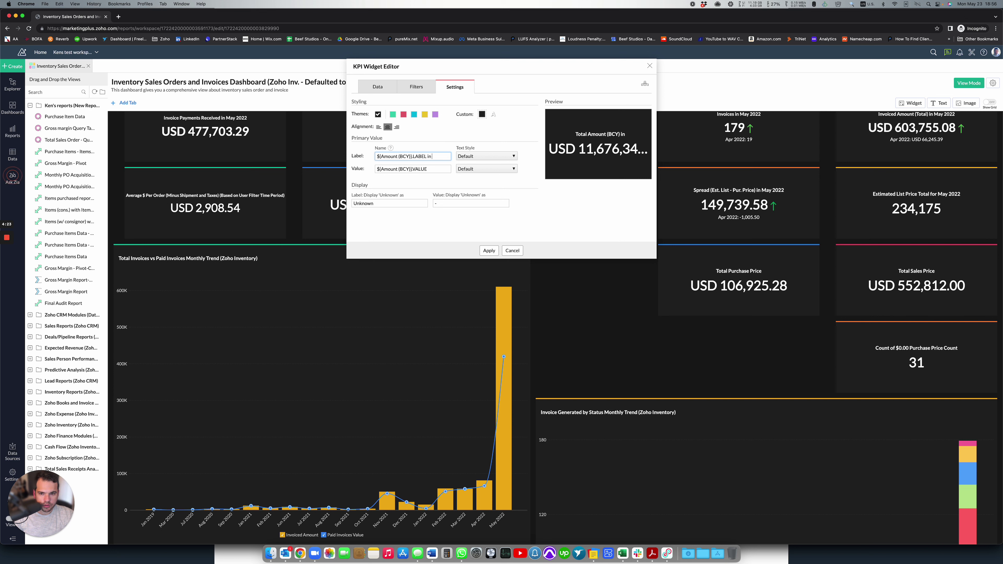
text(Month)
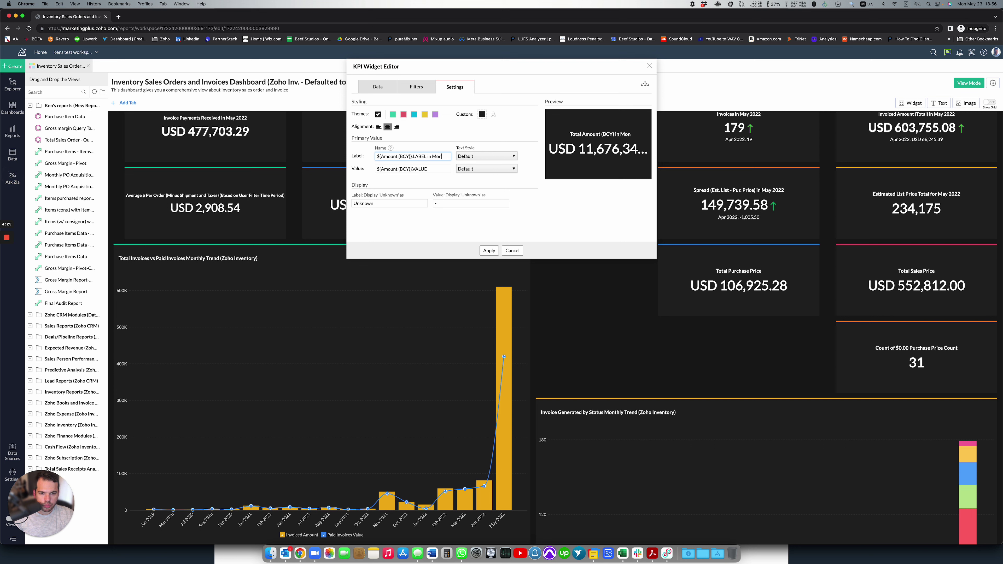
click(489, 250)
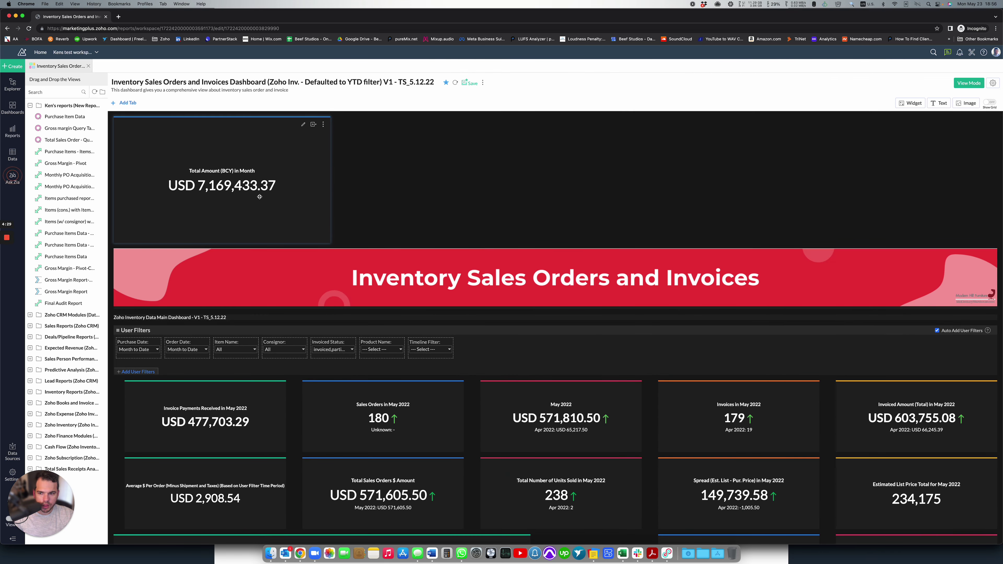
- Place the new Total Amount (BCY) widget beneath the Total Purchase Price card and shrink it to match that card's size
drag(253, 176, 752, 493)
scroll(750, 494, down, 2)
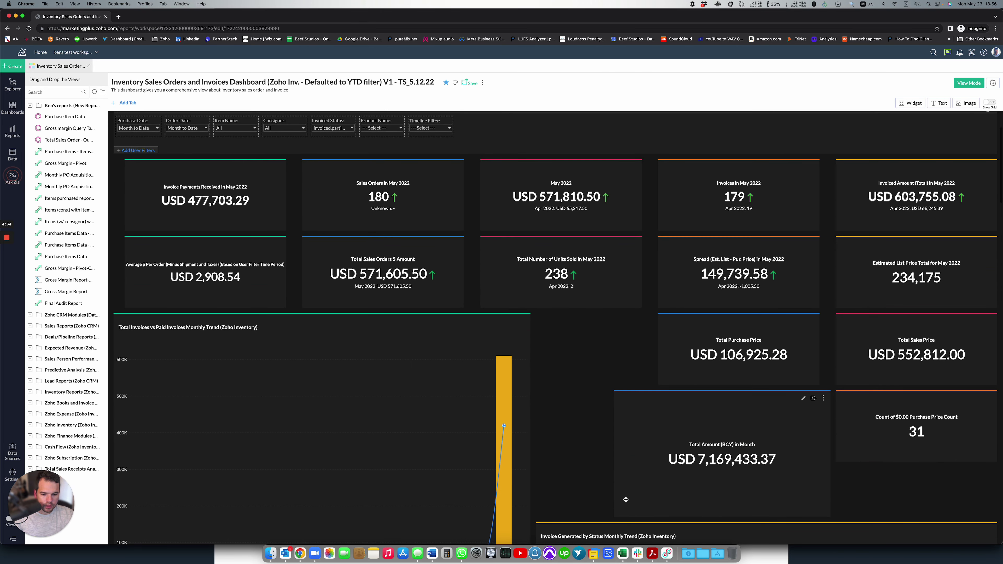
drag(615, 514, 659, 457)
scroll(667, 454, down, 1)
drag(829, 414, 824, 416)
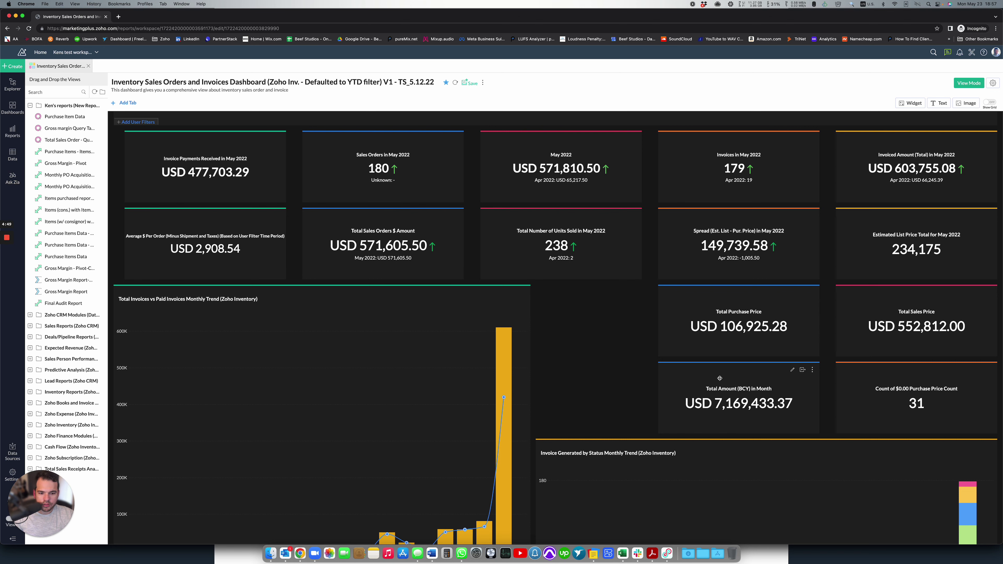
scroll(667, 367, up, 3)
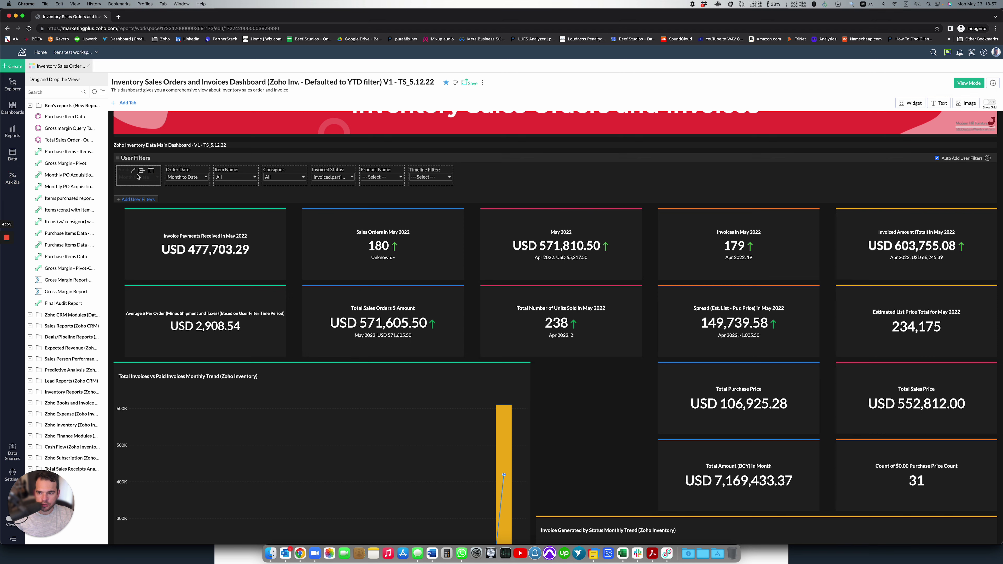
scroll(138, 177, down, 1)
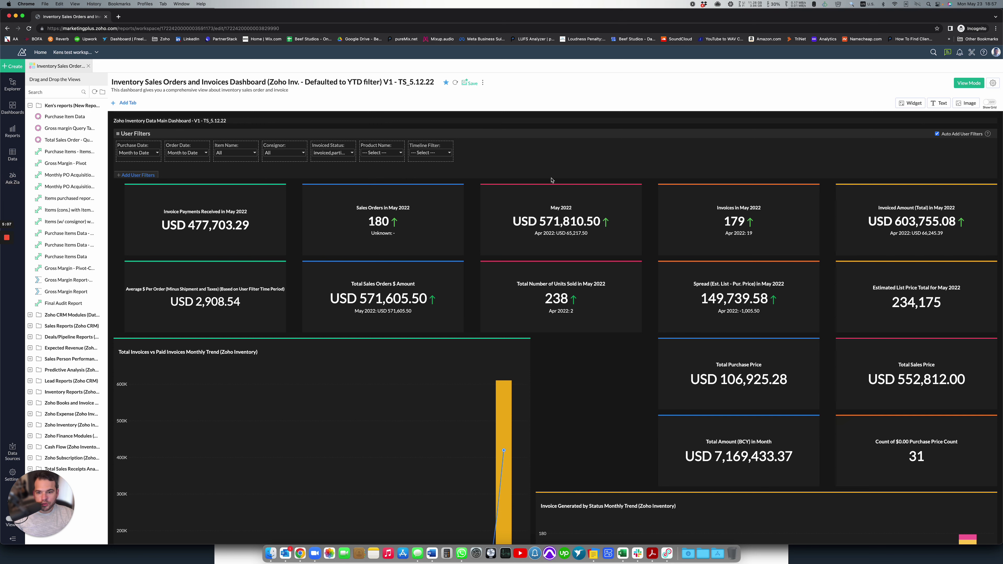
scroll(478, 501, down, 1)
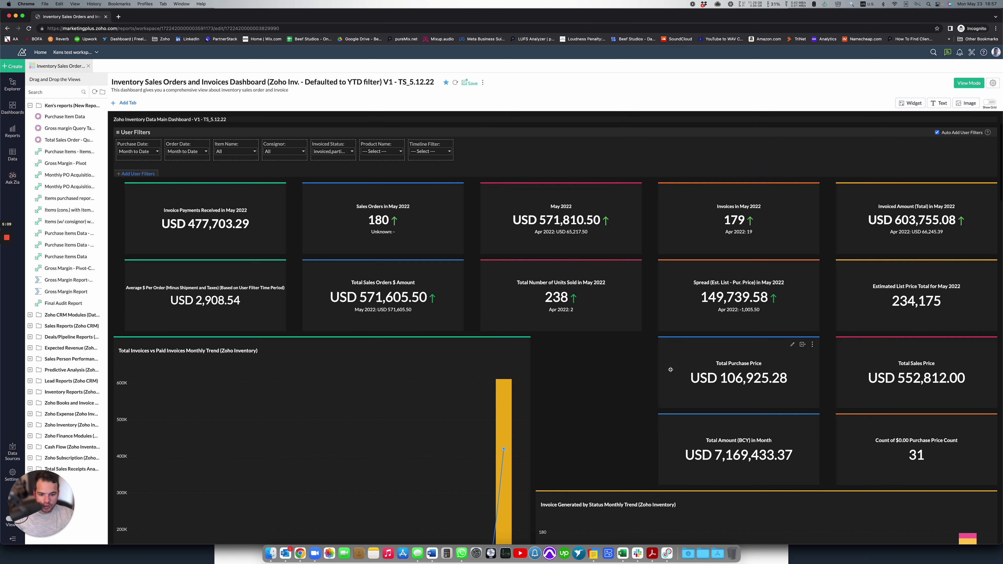